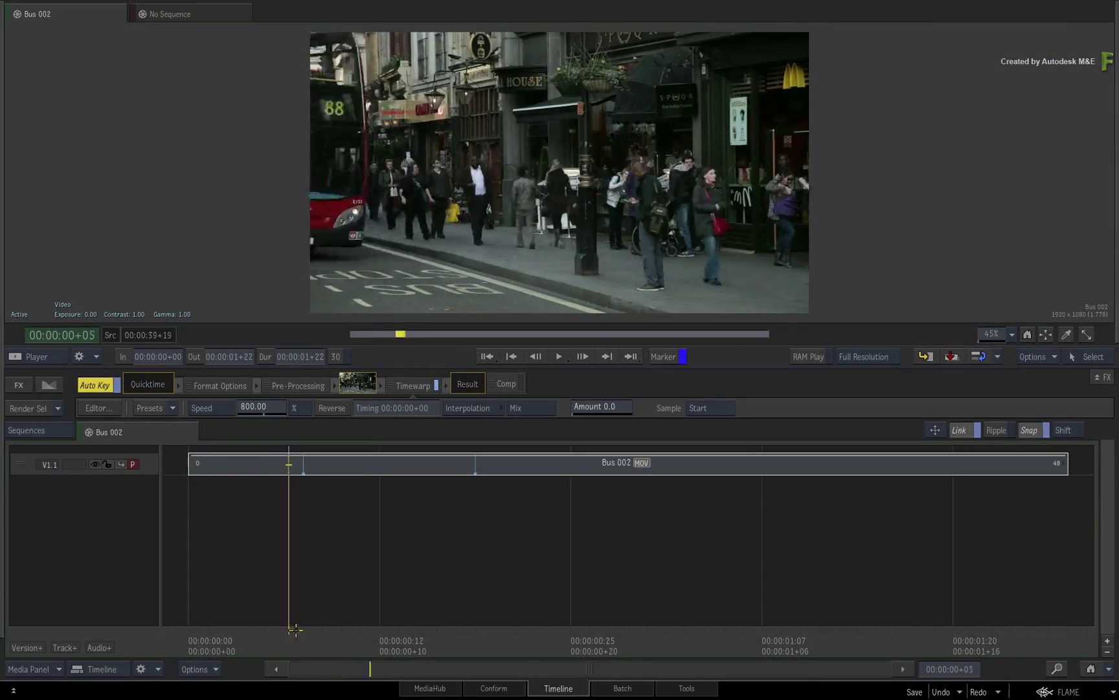
- Scrub through and play back the Bus 002 clip to preview its current frames
drag(295, 629, 201, 527)
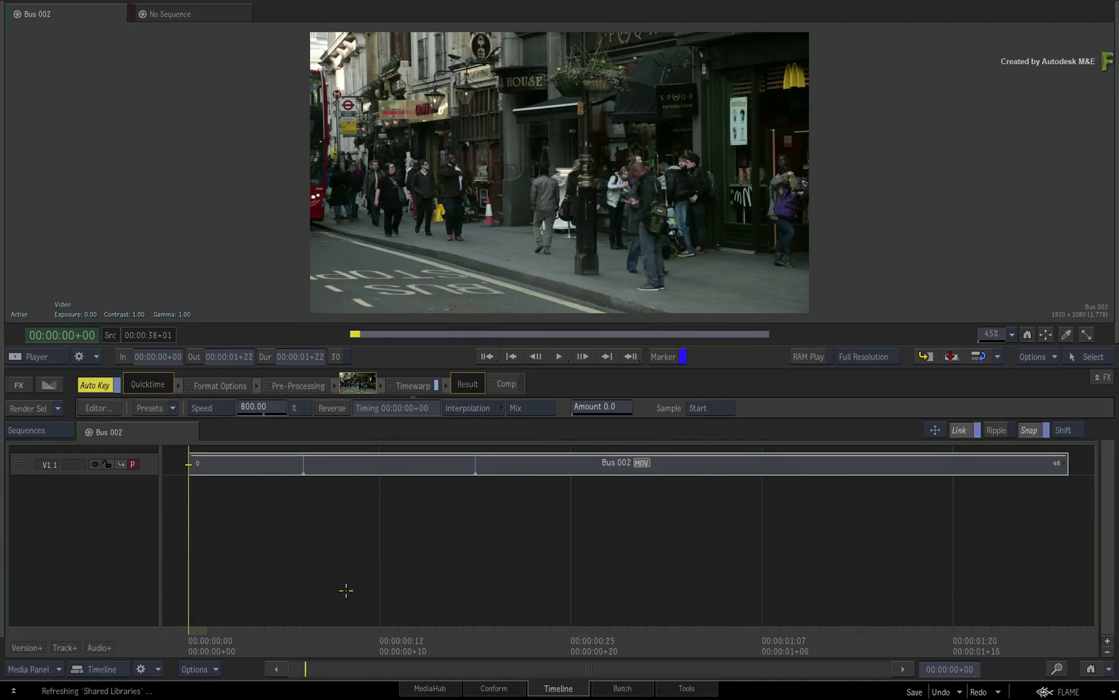
key(space)
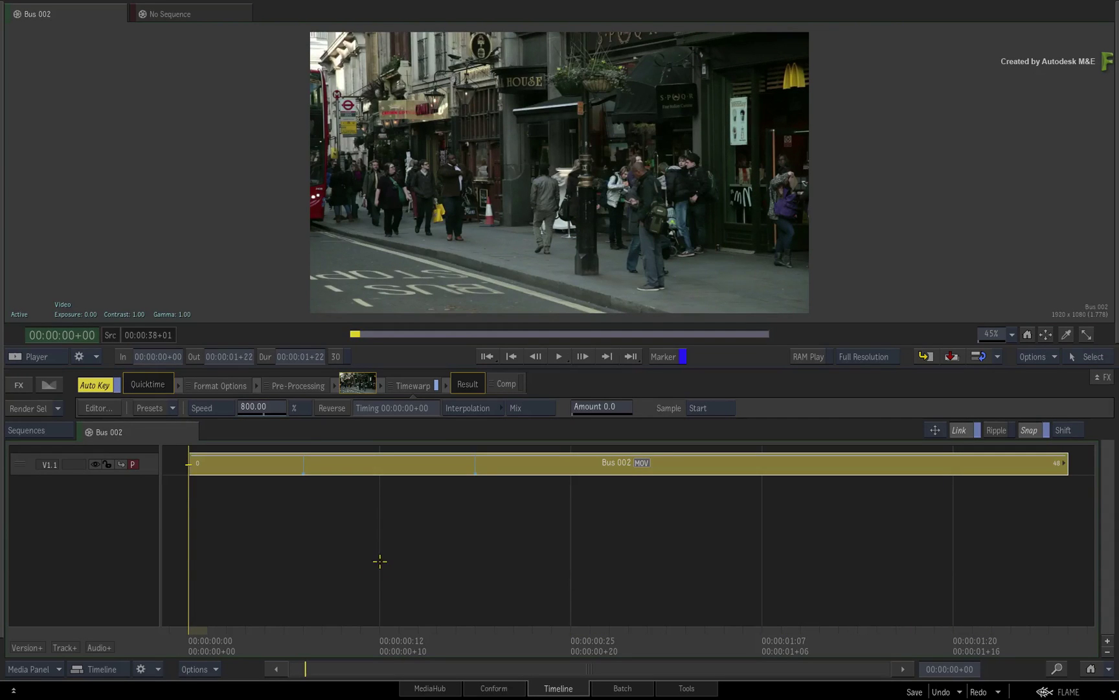
click(357, 503)
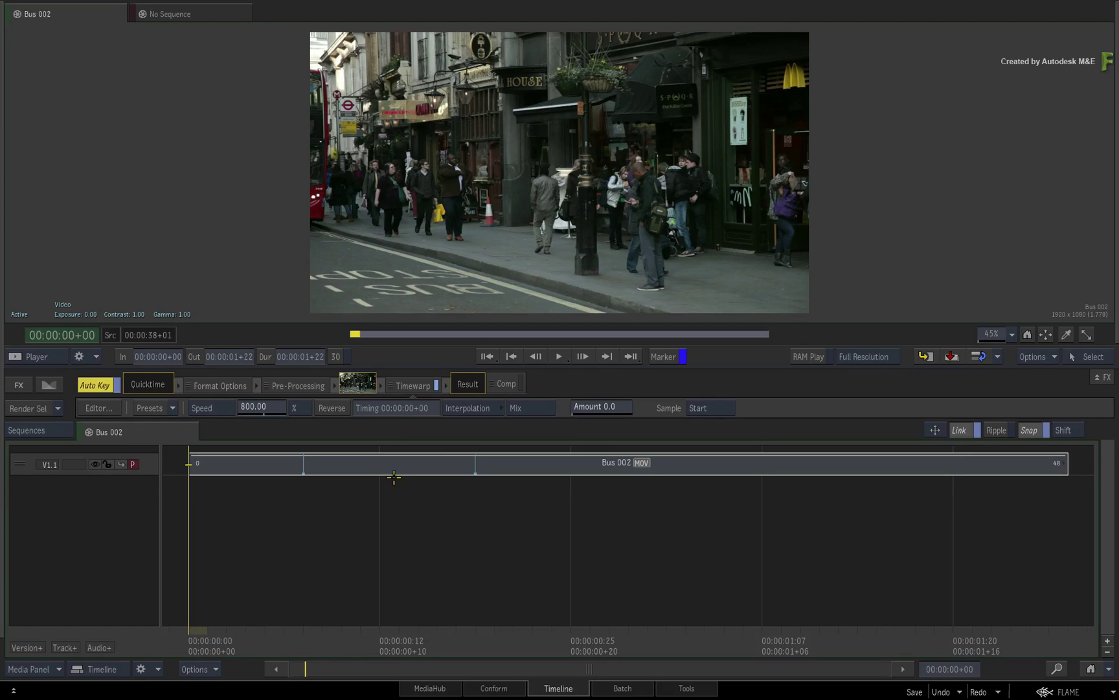
key(space)
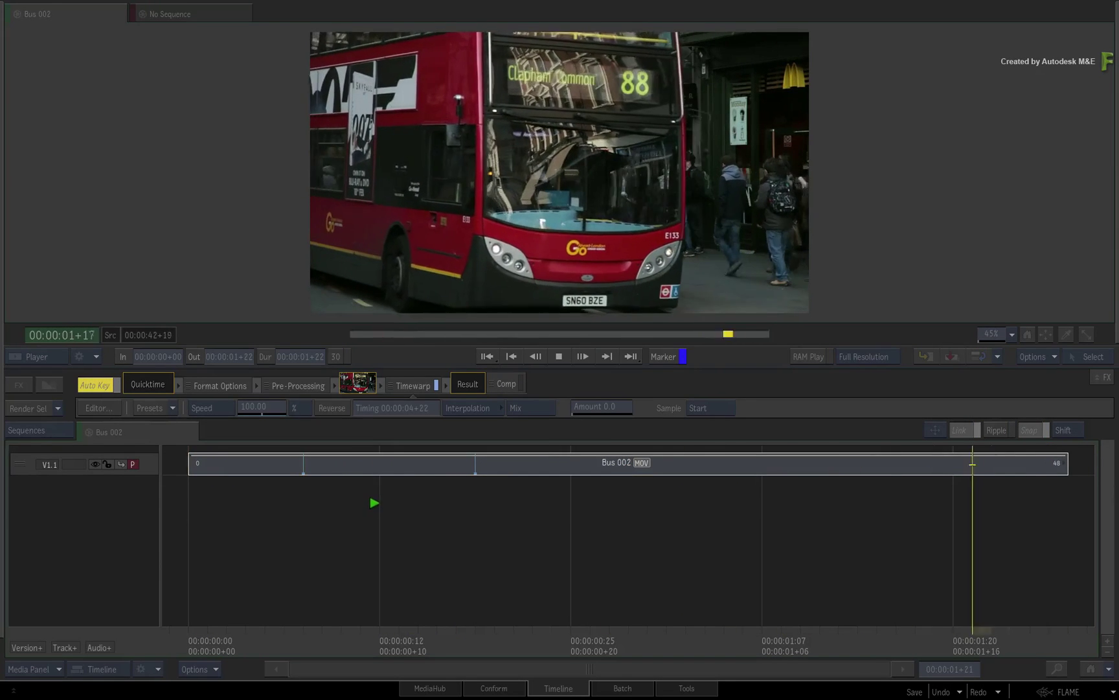
click(381, 513)
- Return to the clip's first frame and select its Timewarp effect
key(Home)
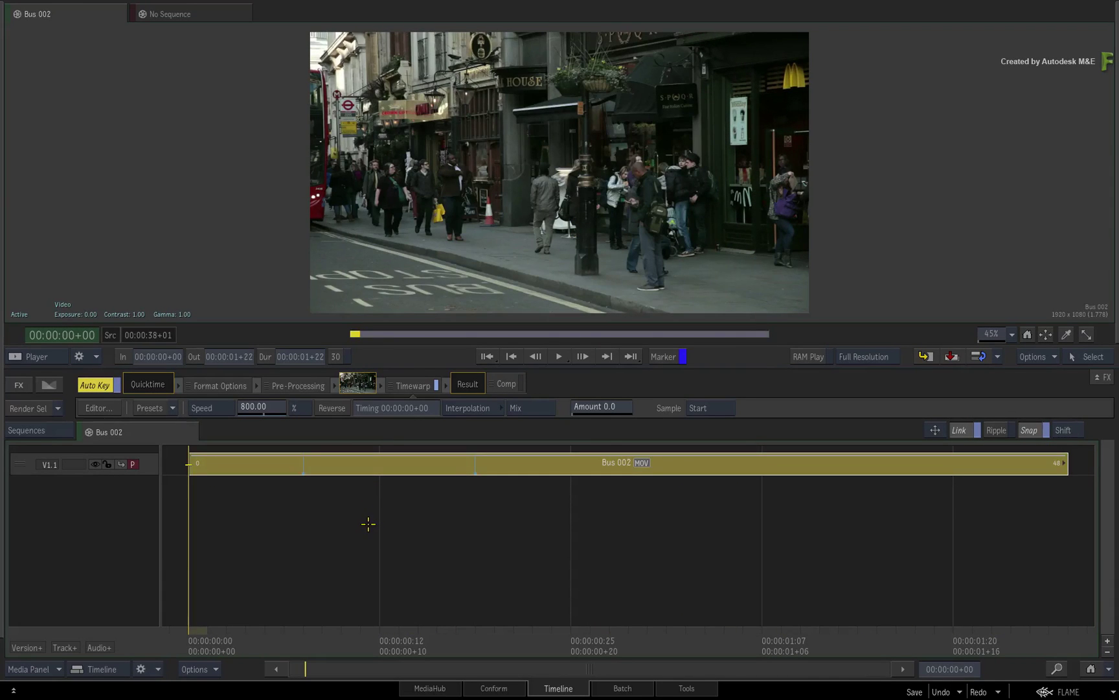
click(366, 524)
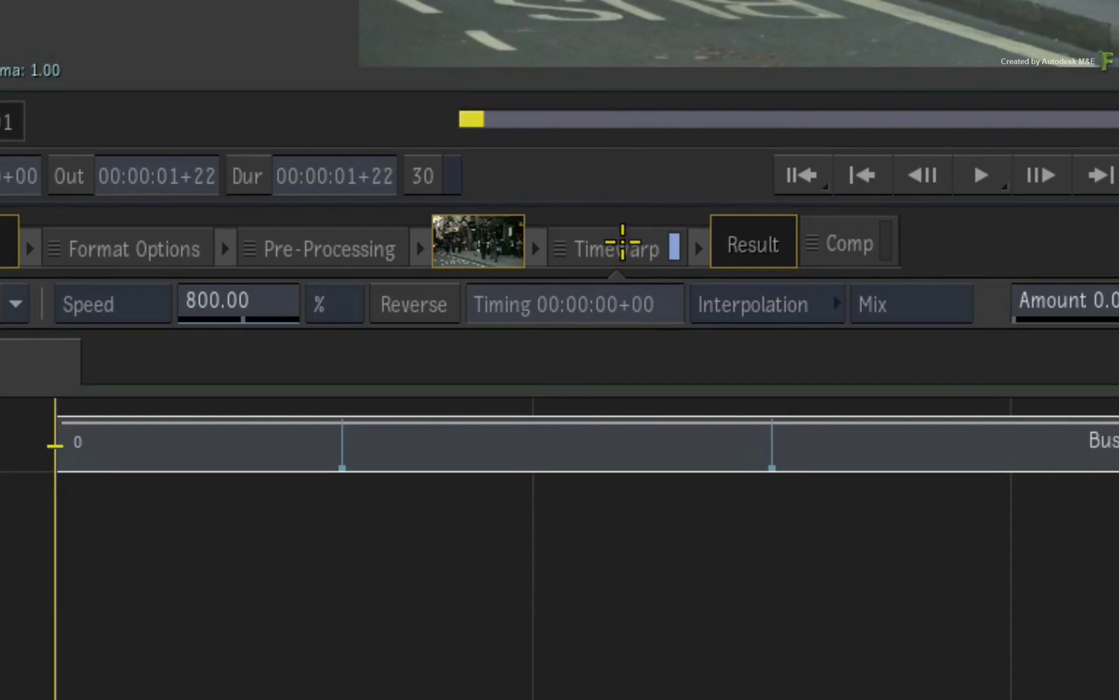
click(602, 249)
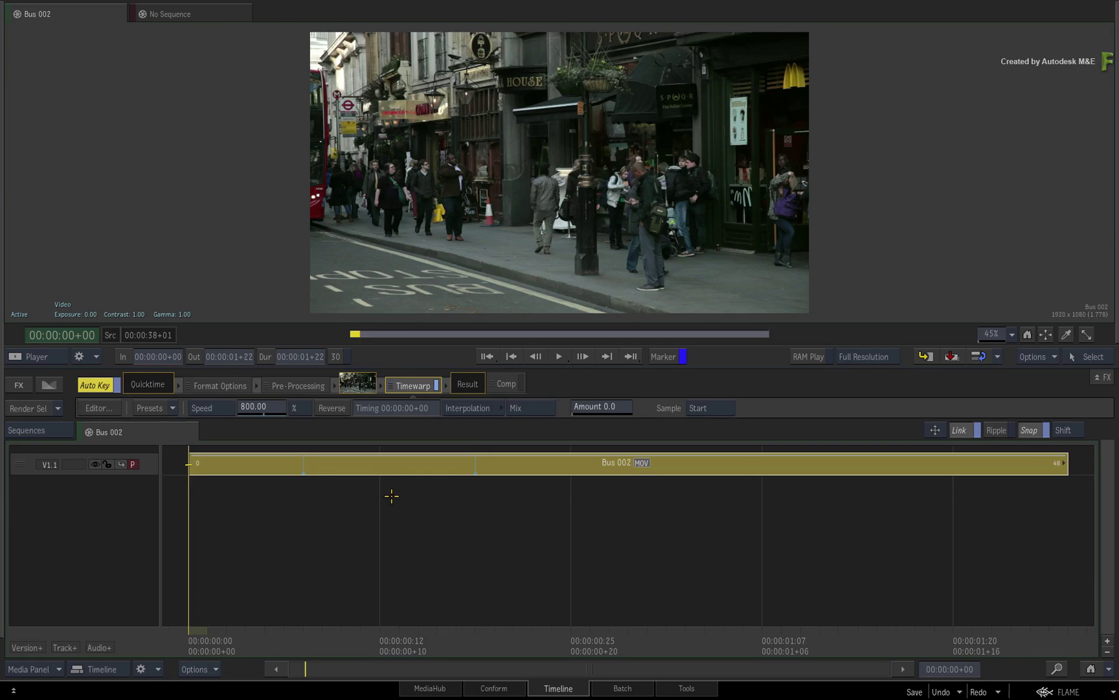
click(552, 524)
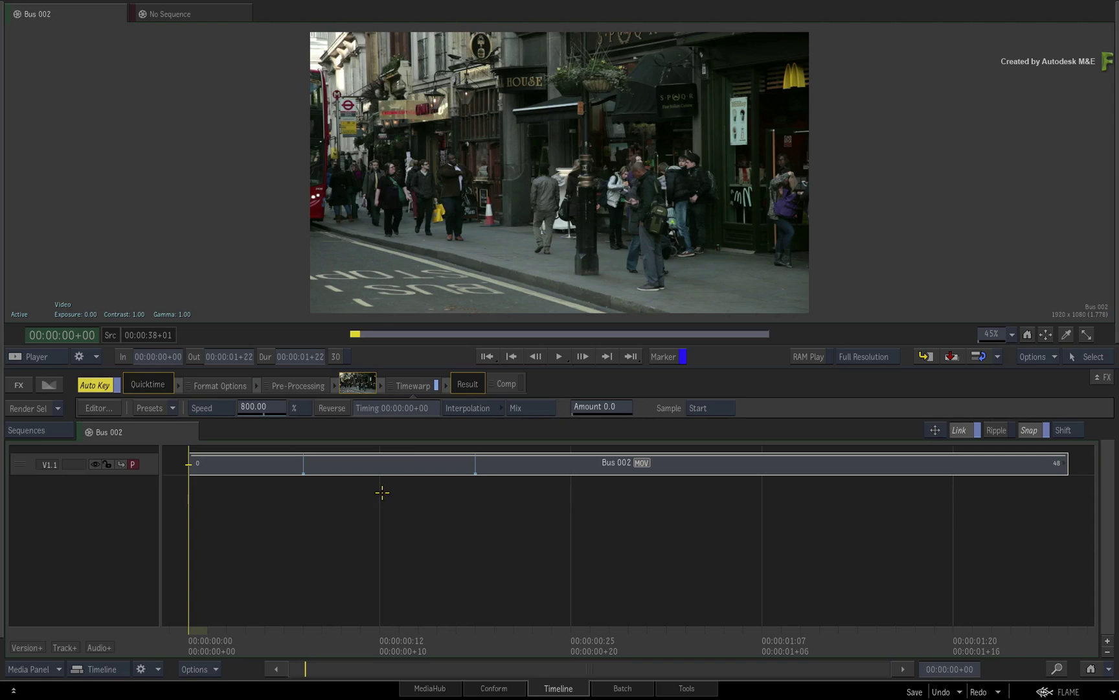
- Inspect the Speed channel curve in the Timewarp editor, then return to the timeline
double_click(408, 386)
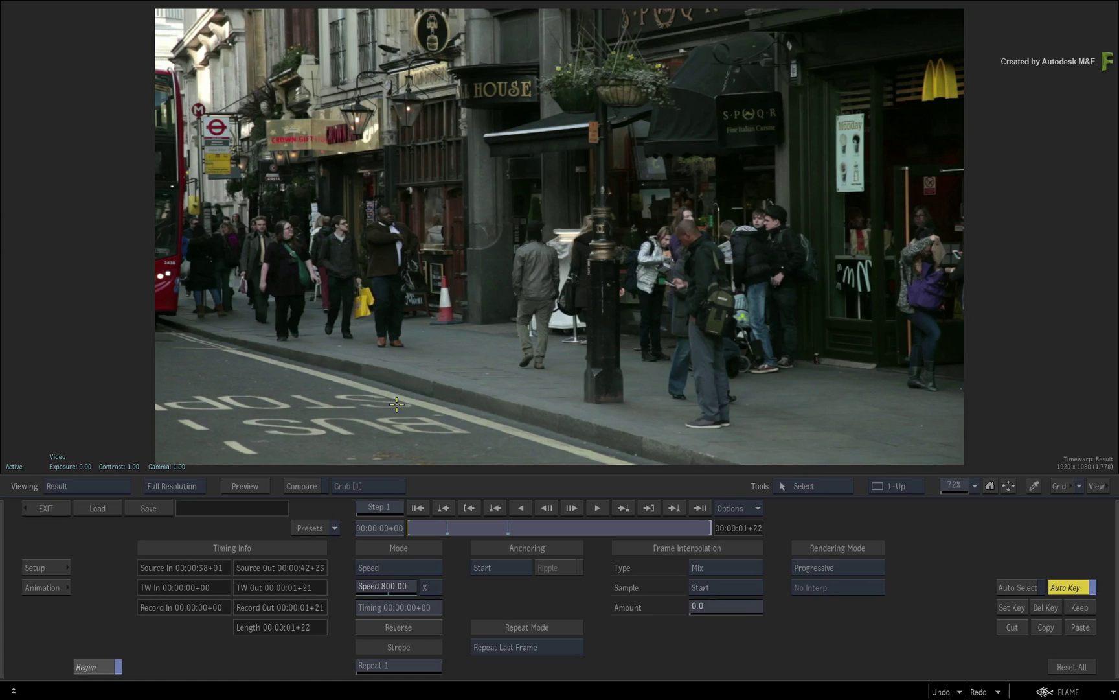
click(45, 587)
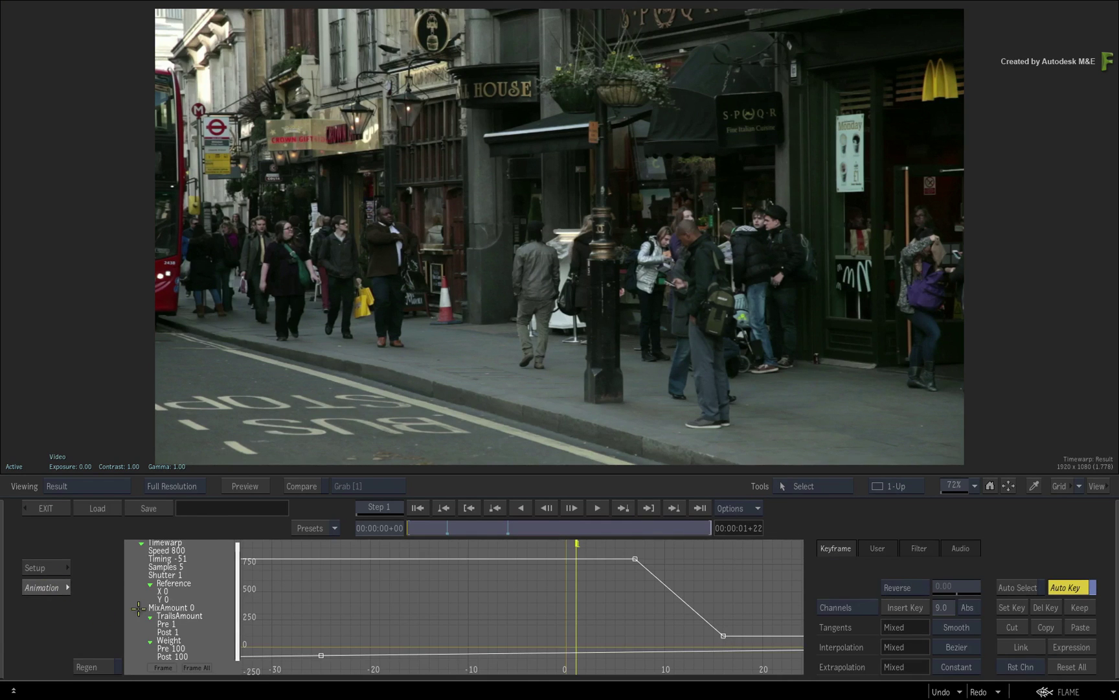
click(161, 550)
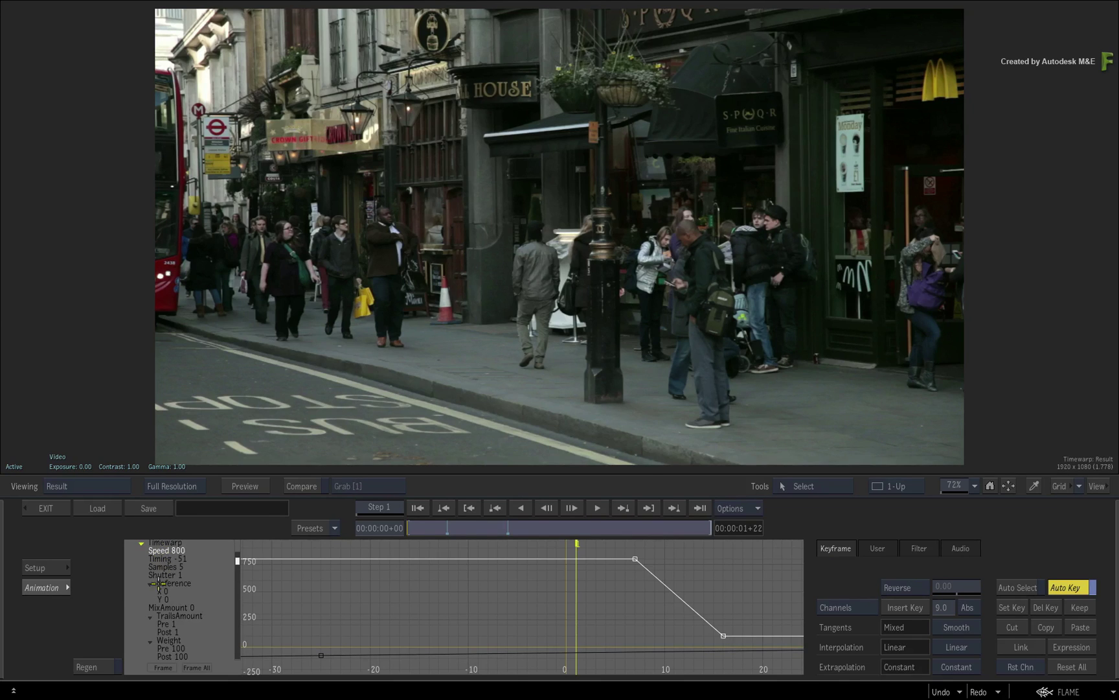
click(52, 511)
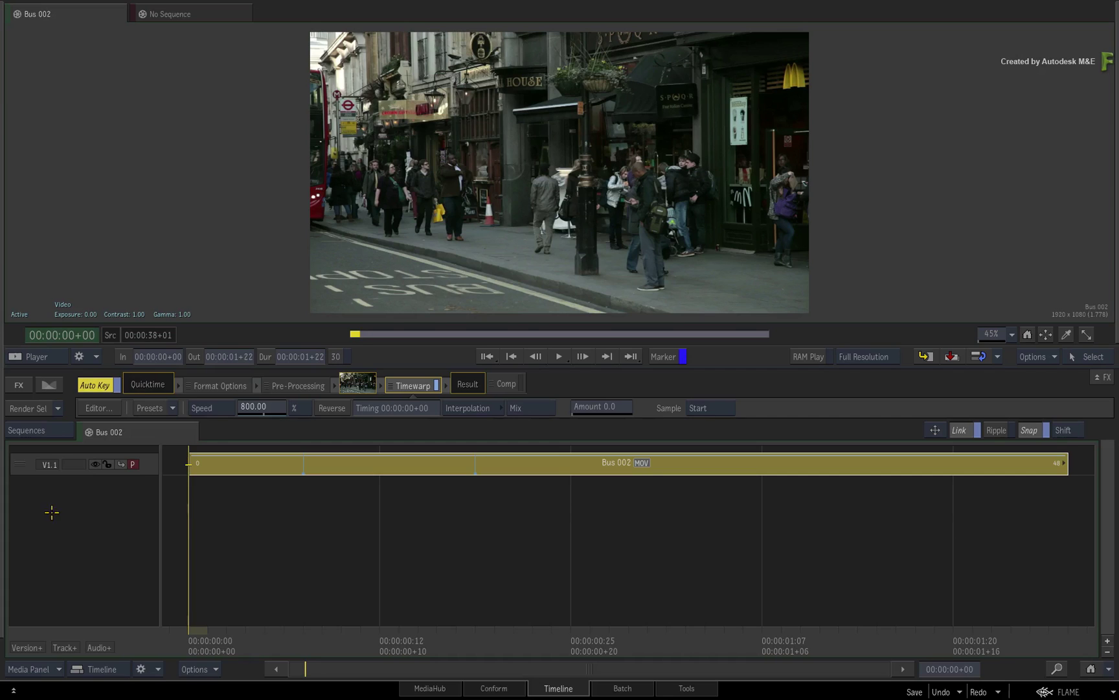
click(347, 505)
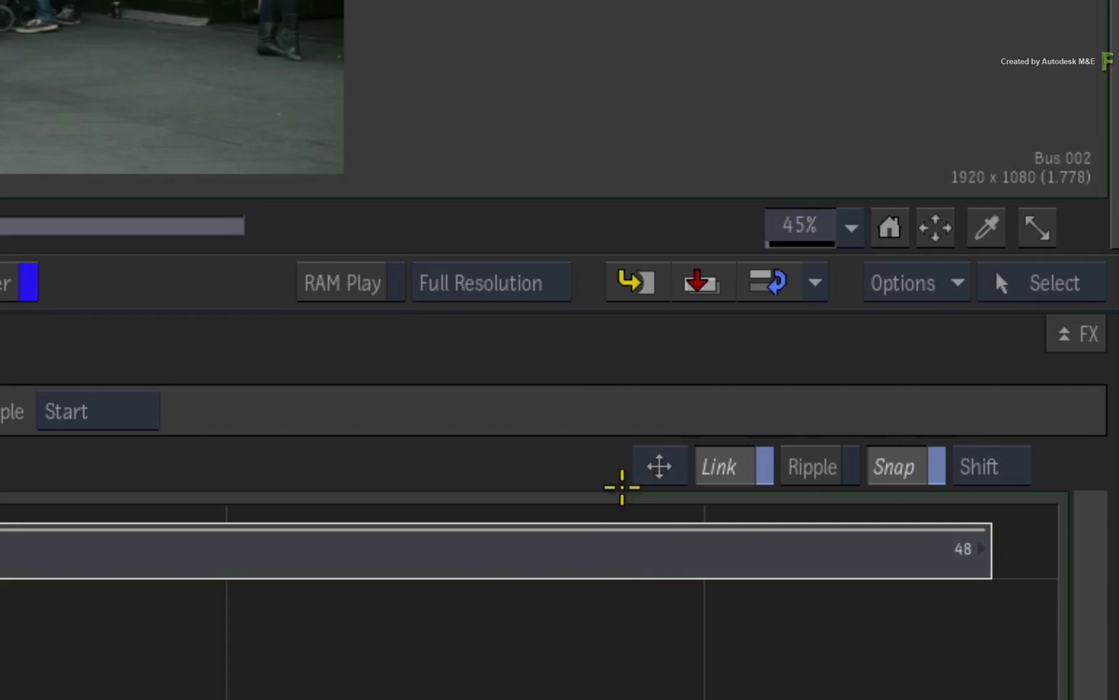
- Try a slip edit on Bus 002, undo it, and restore normal selection mode
click(932, 430)
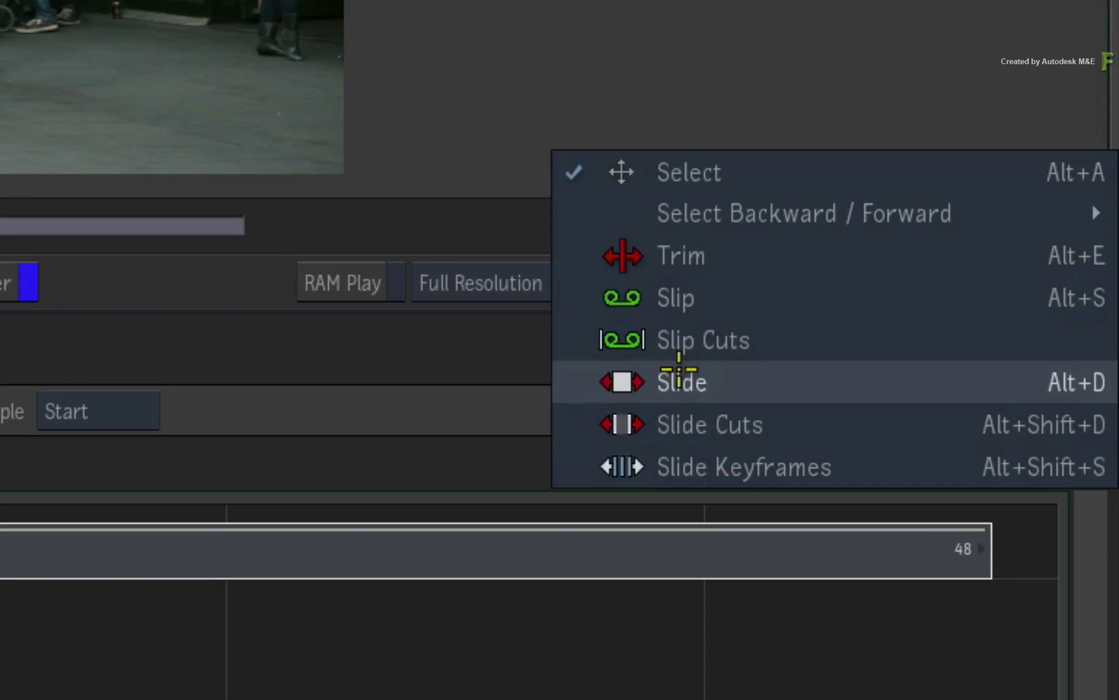
click(747, 296)
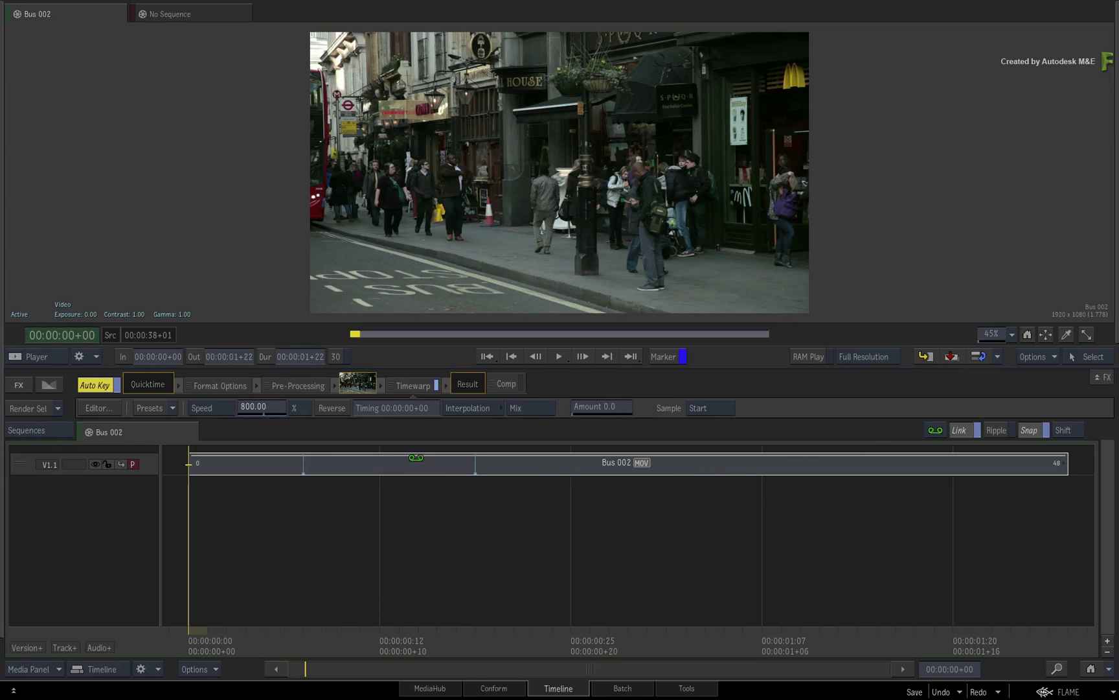
mouse_move(372, 463)
mouse_down()
mouse_move(306, 465)
mouse_move(770, 477)
mouse_move(575, 452)
mouse_move(222, 470)
mouse_move(443, 468)
mouse_move(433, 524)
mouse_up()
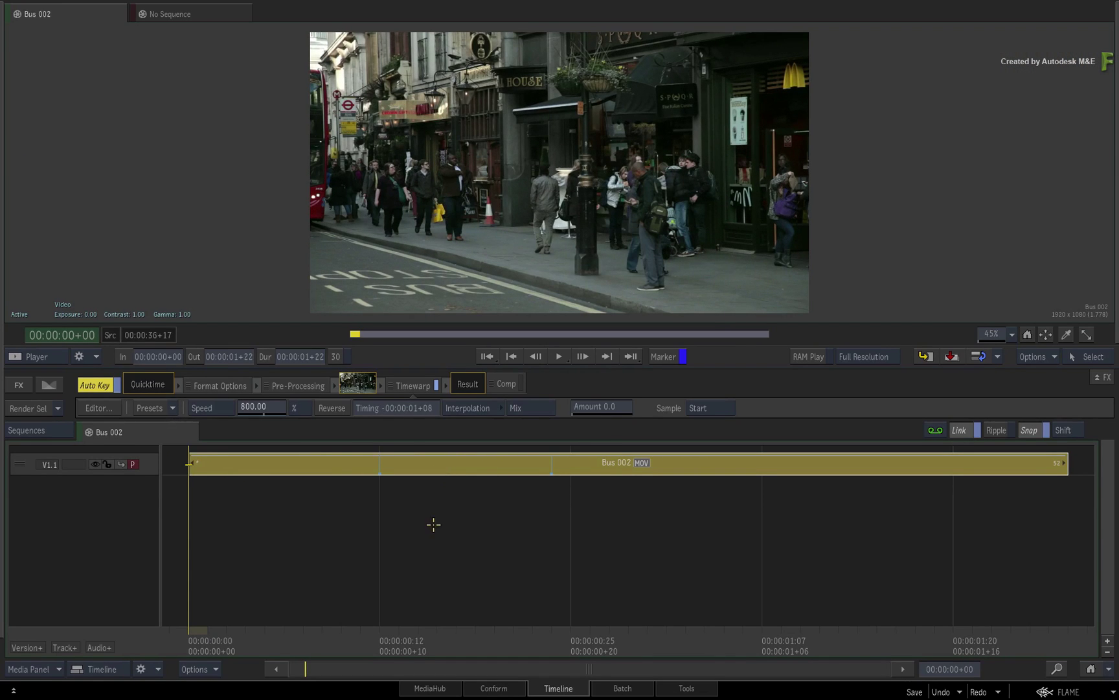
key(ctrl+z)
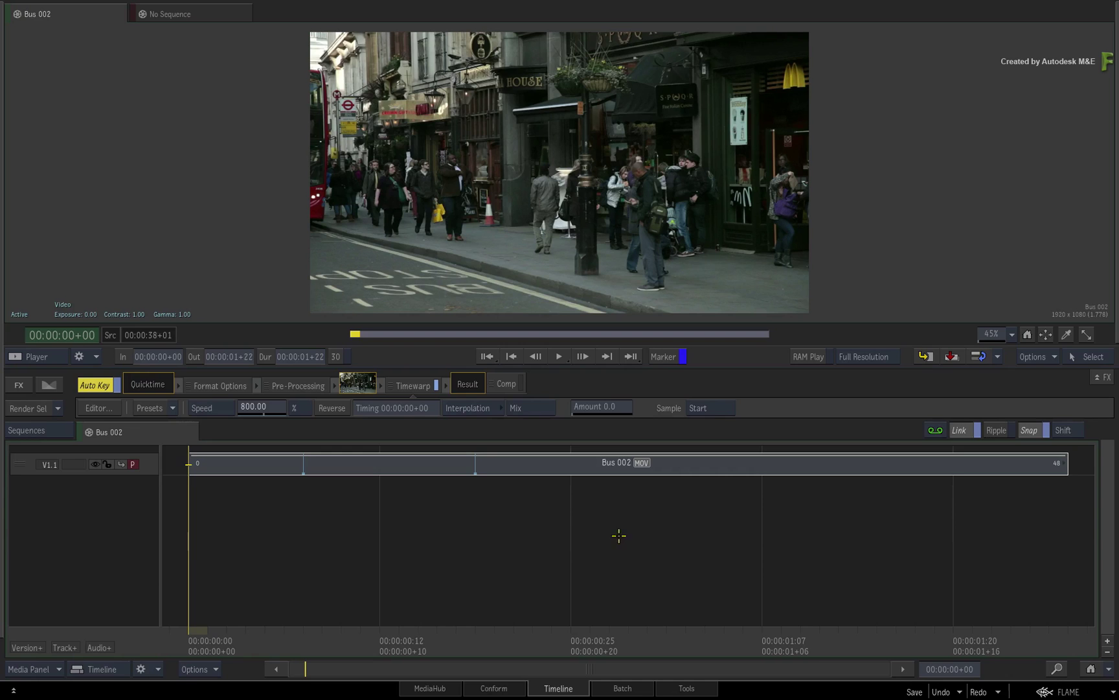
click(935, 430)
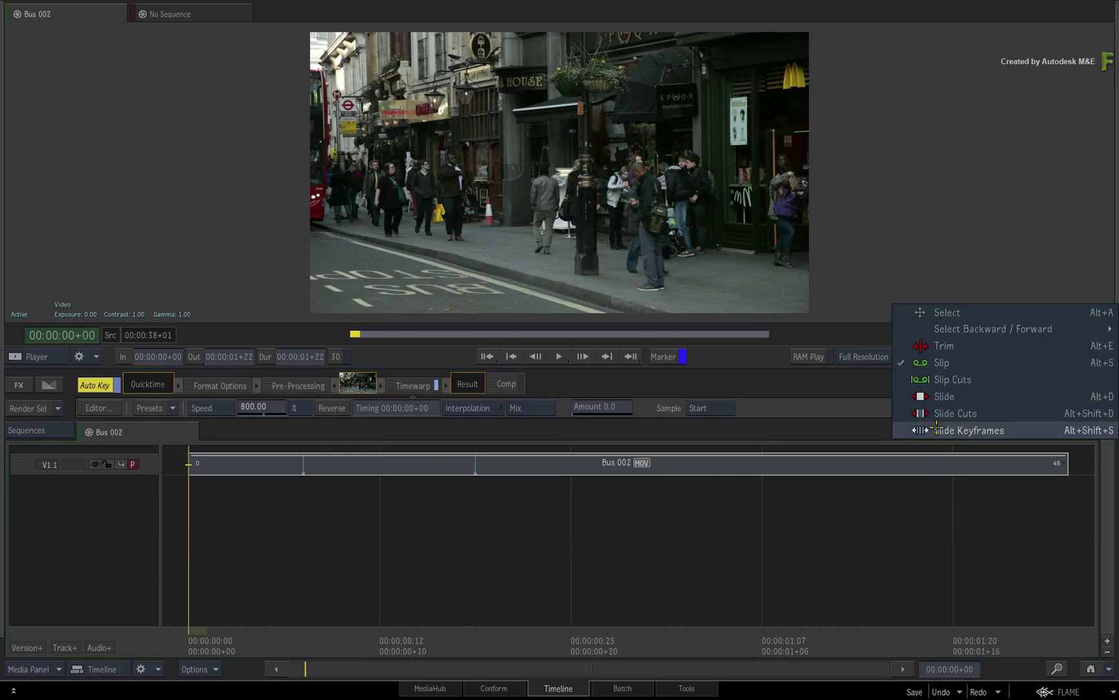
click(949, 313)
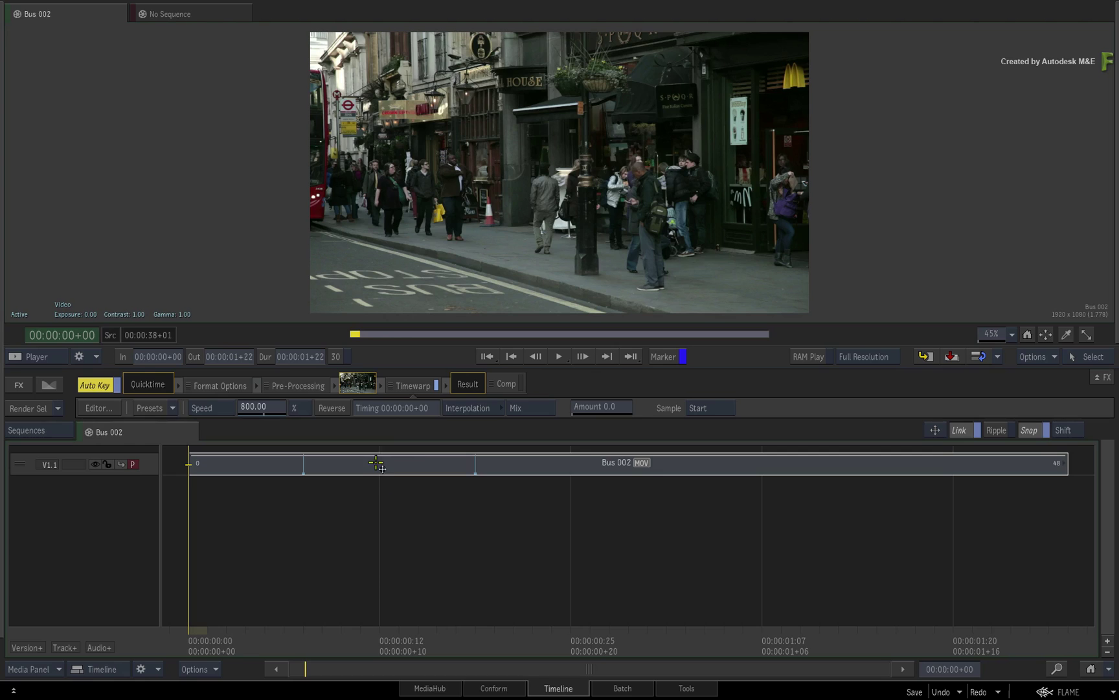
- At the speed keyframe after frame 8, raise Timewarp Timing to 00:00:05+14, then scrub and play
drag(194, 603, 421, 498)
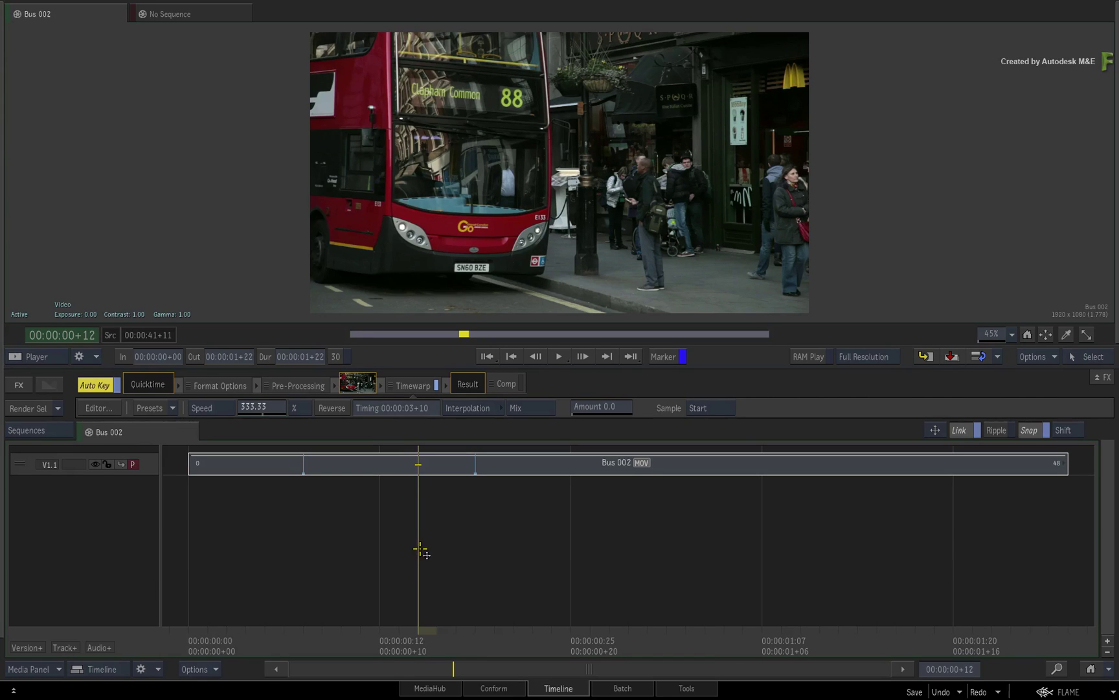
key(Right)
key(Right)
key(Right)
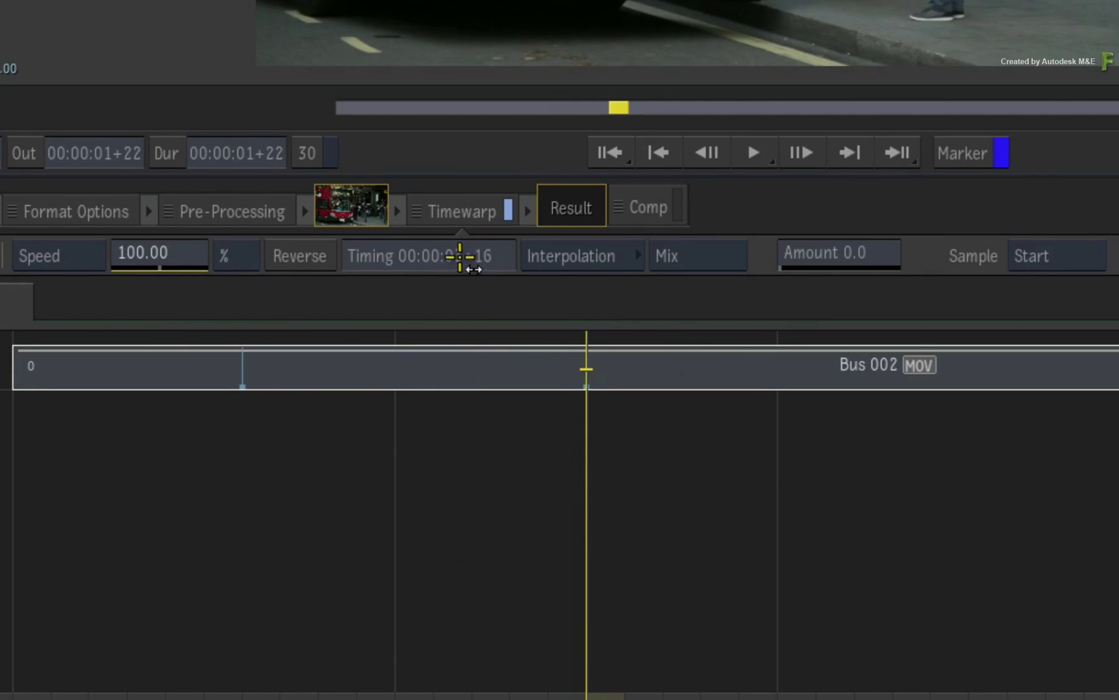
drag(441, 258, 483, 253)
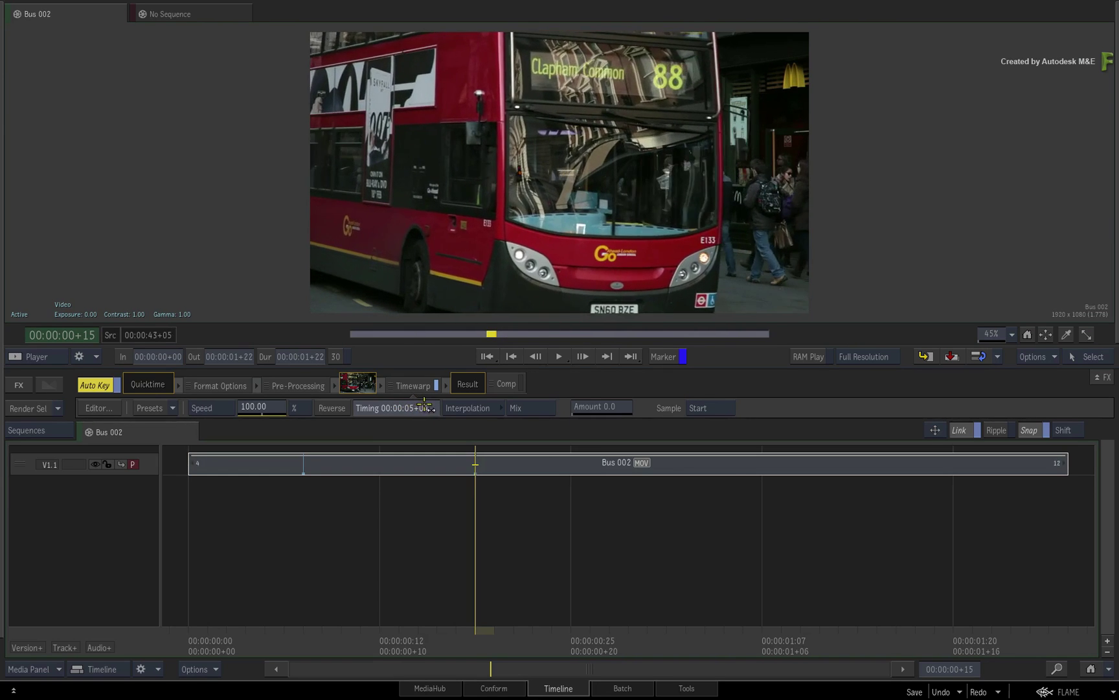
drag(425, 406, 437, 408)
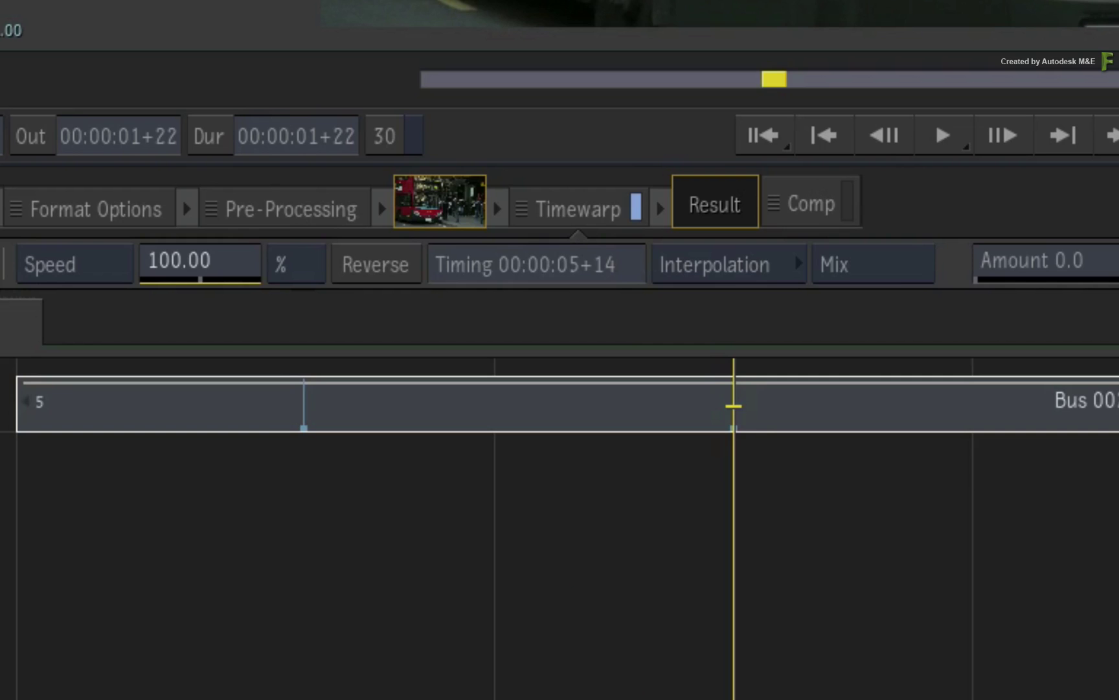
drag(733, 406, 412, 424)
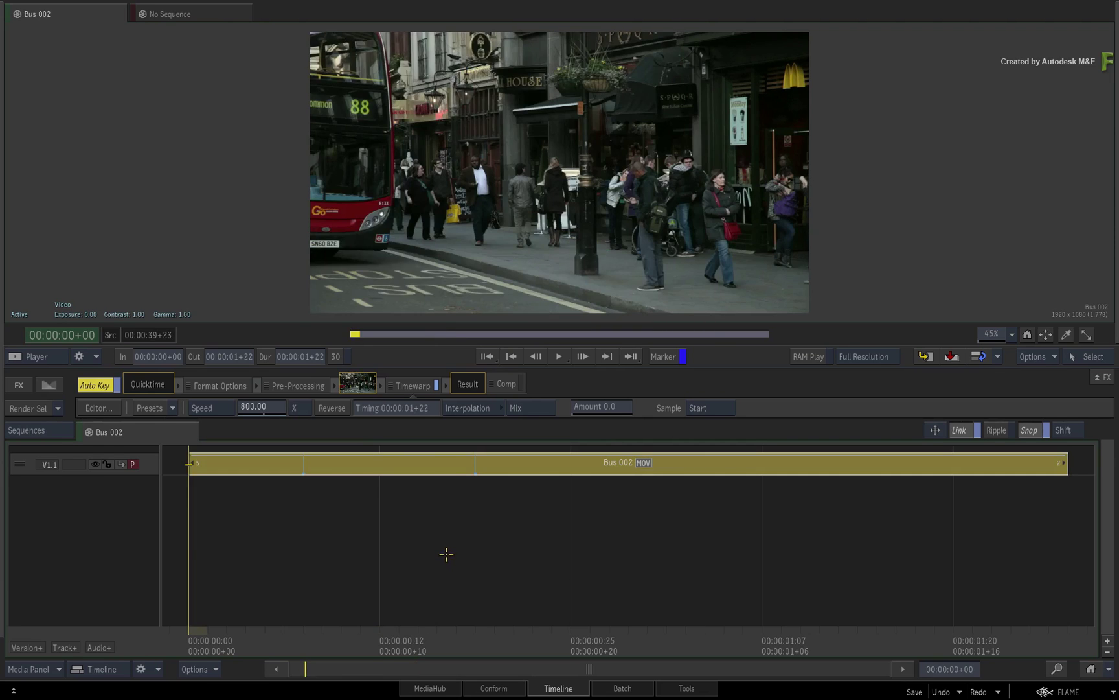
key(space)
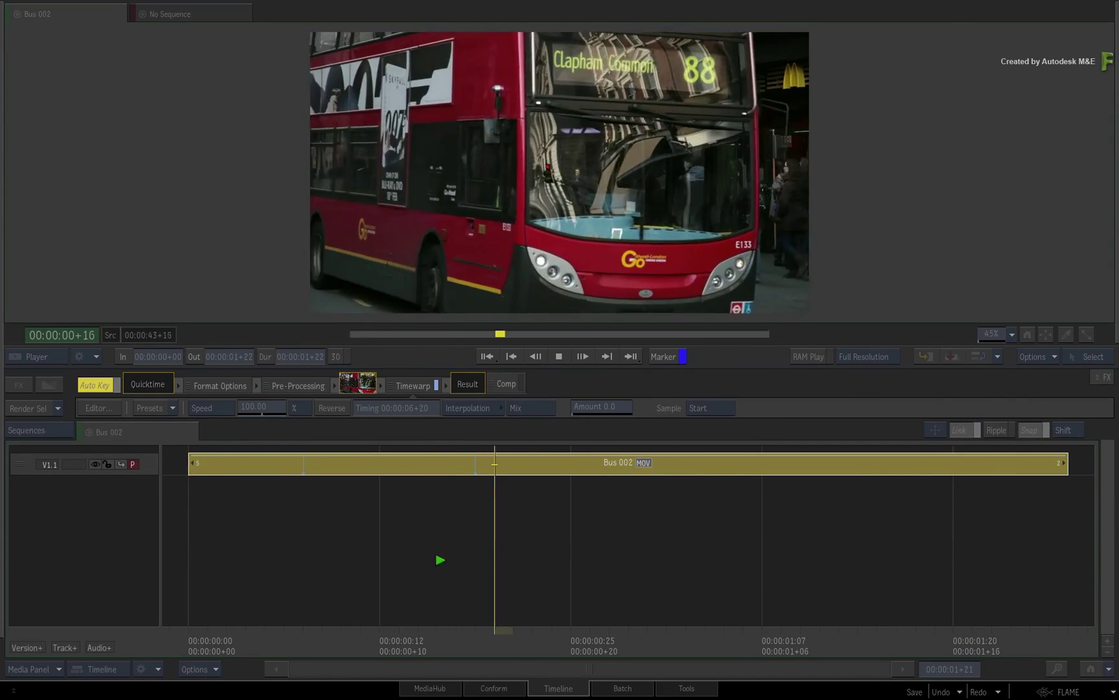
click(441, 563)
double_click(413, 385)
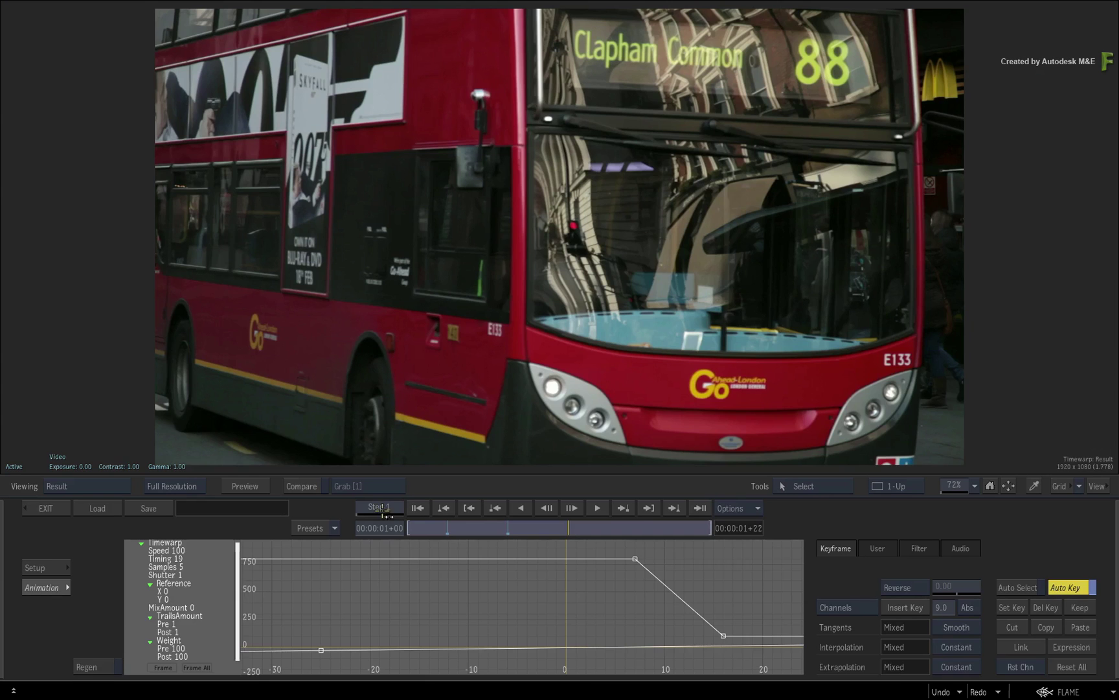
click(160, 558)
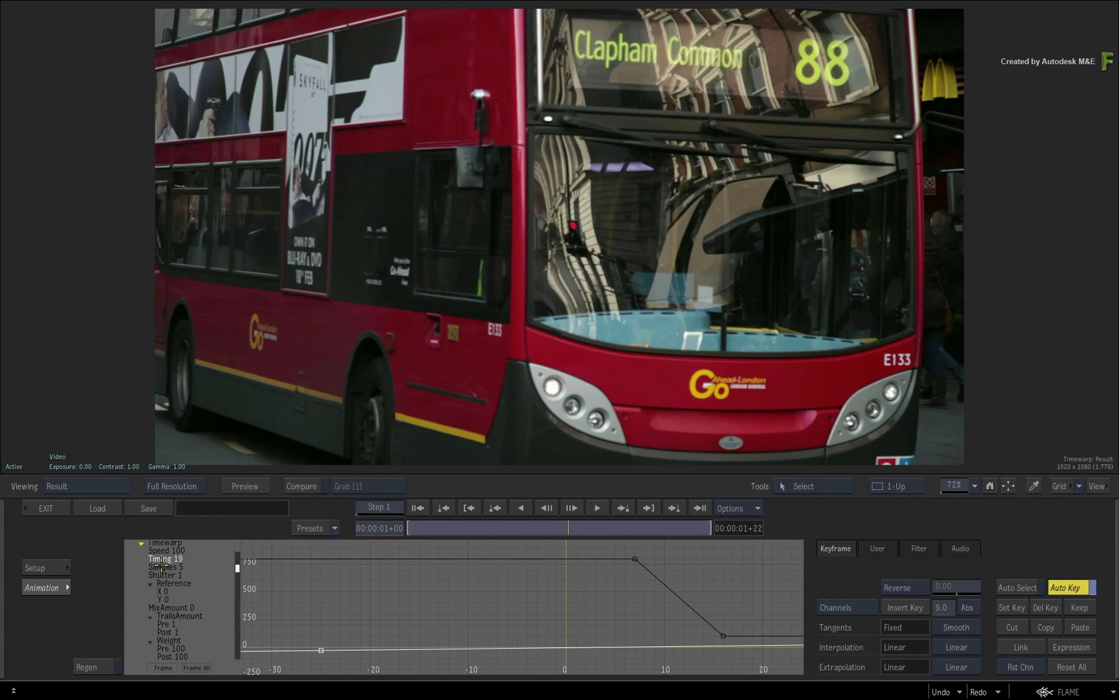
click(162, 550)
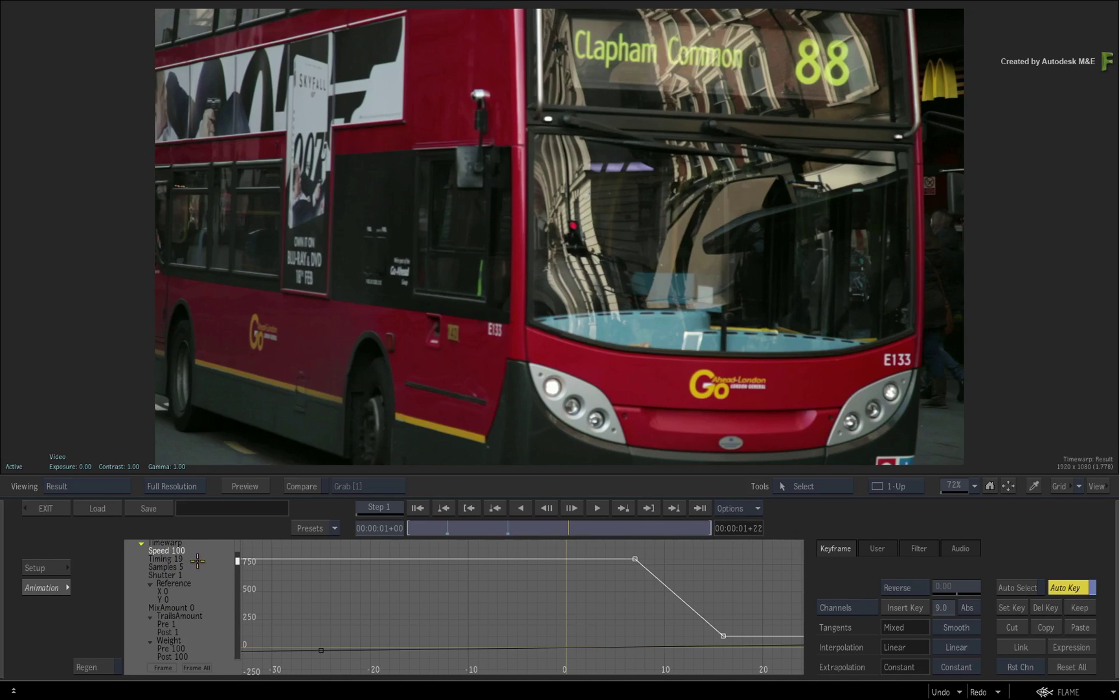
click(58, 508)
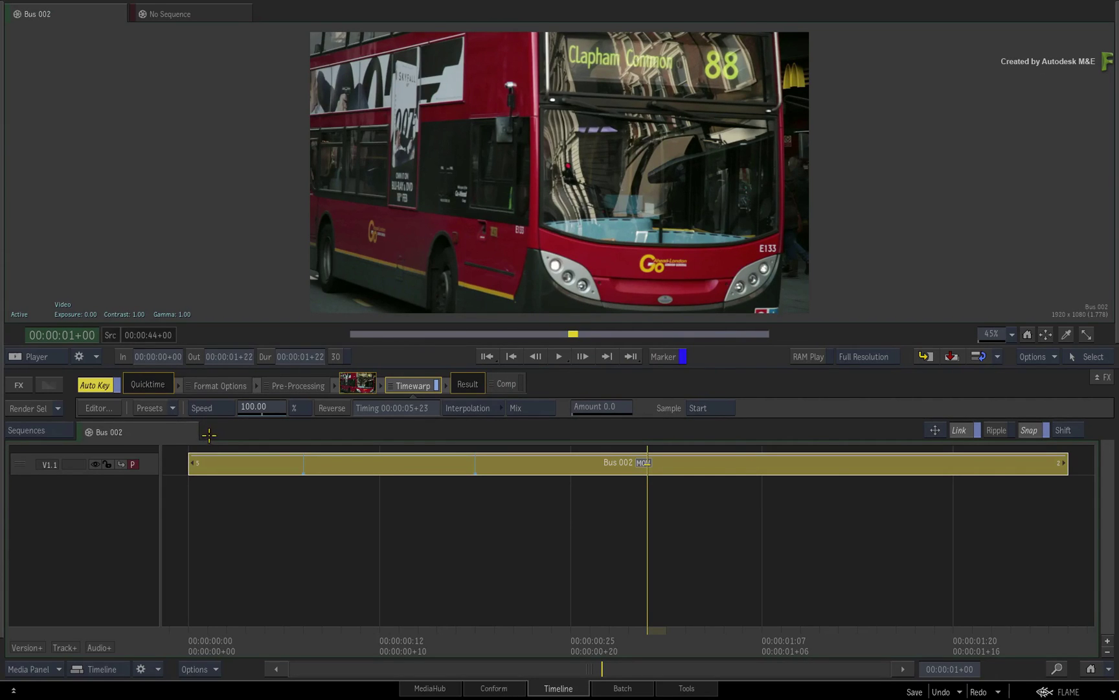
key(space)
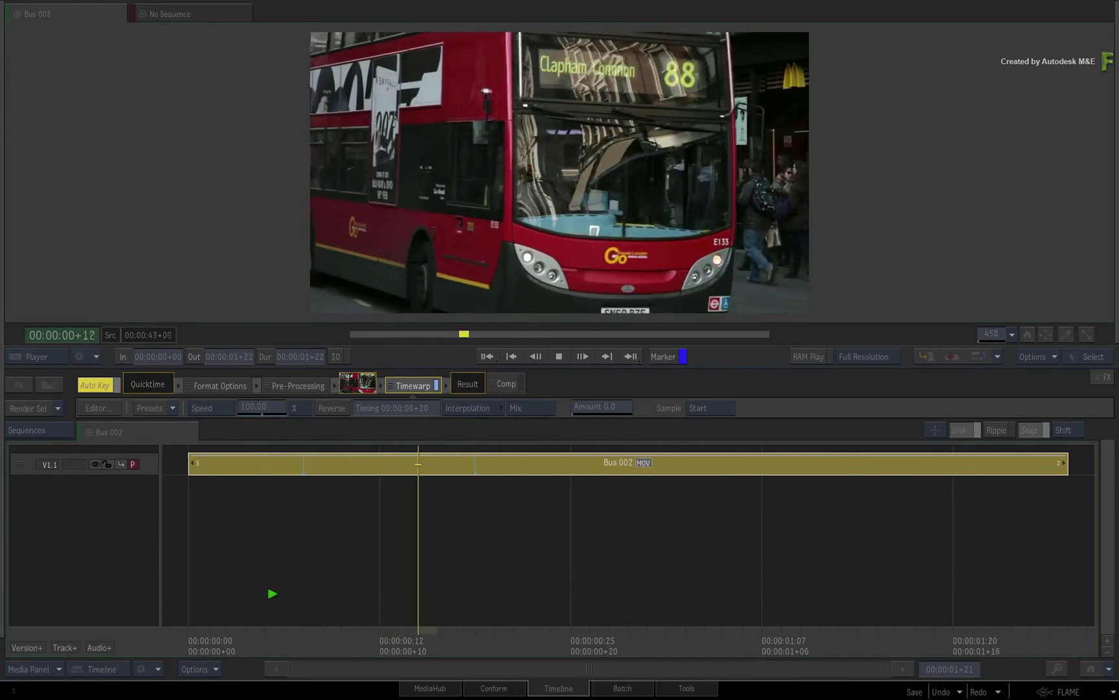
key(Home)
click(288, 581)
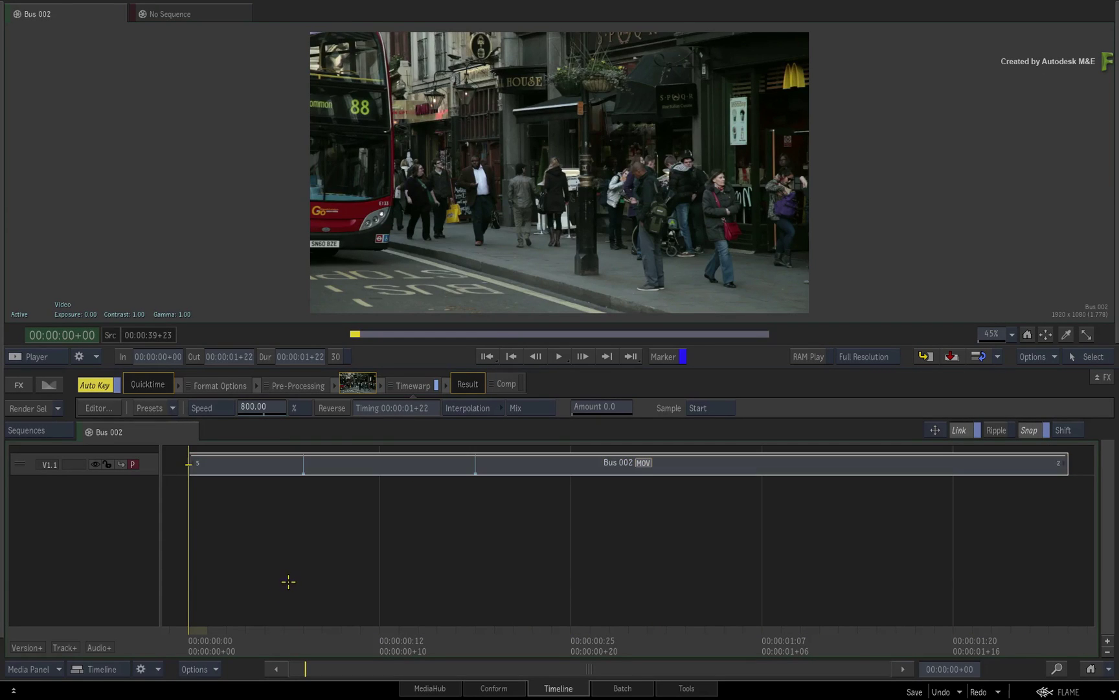